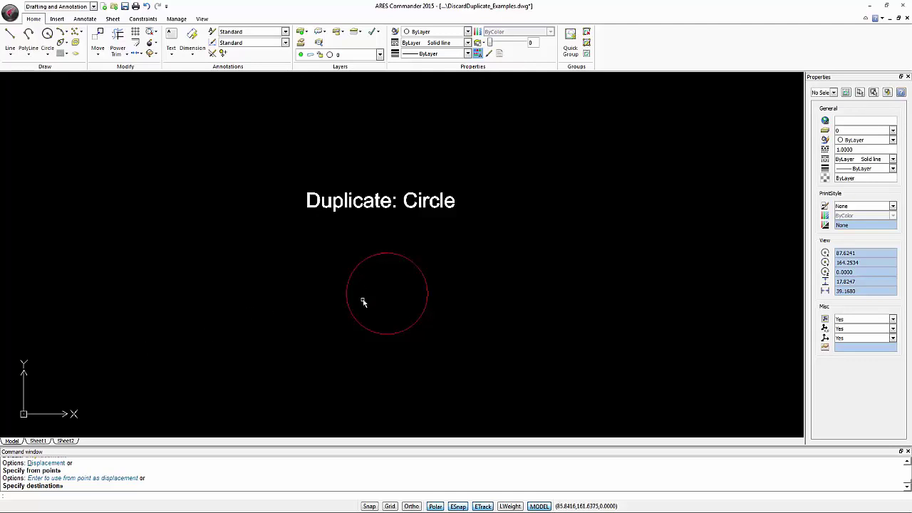
# Step: Discard the red circle's duplicates, ignoring only Layer, with removal of polyline duplicate vertices and segments enabled and combining of overlapping entities disabled
pyautogui.click(335, 243)
pyautogui.click(458, 352)
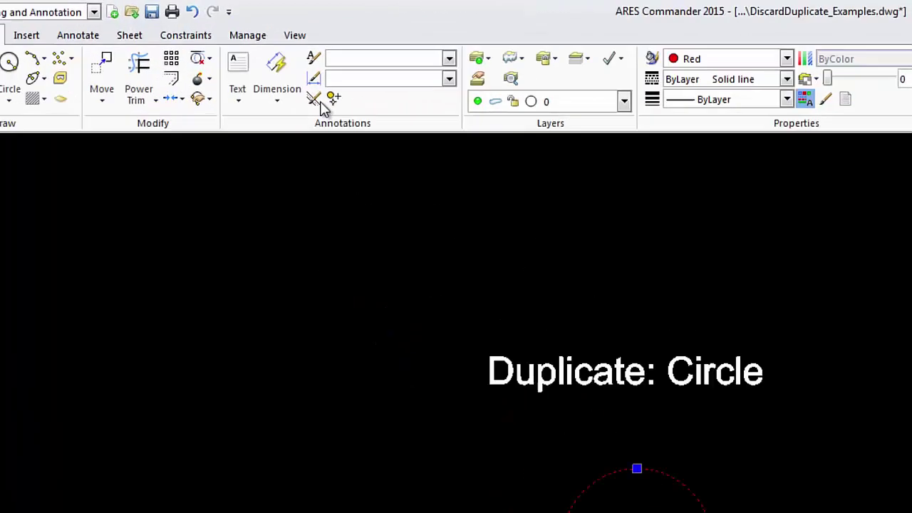
pyautogui.click(278, 93)
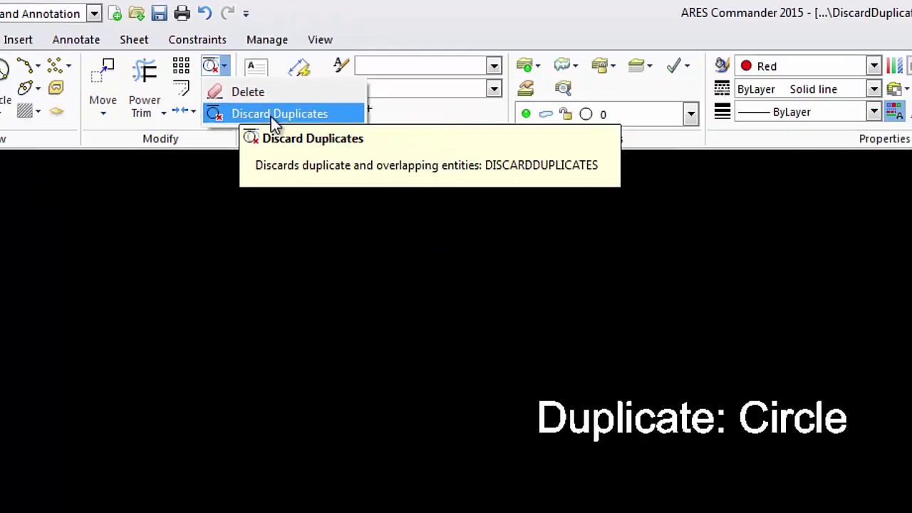
pyautogui.click(375, 184)
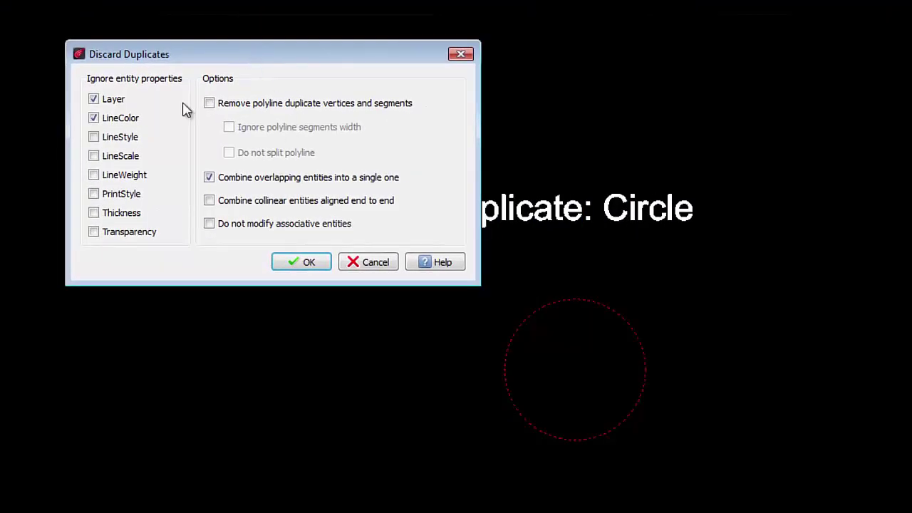
pyautogui.click(108, 117)
pyautogui.click(209, 177)
pyautogui.click(210, 104)
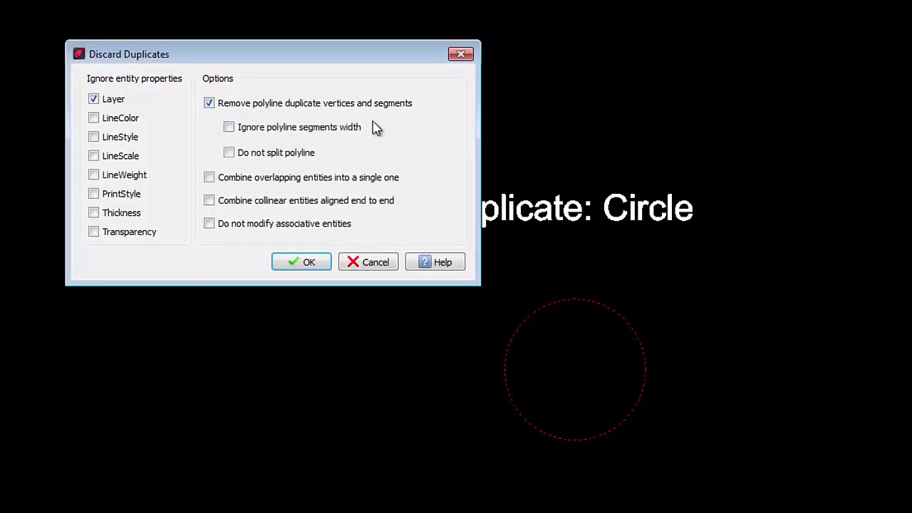
pyautogui.click(311, 263)
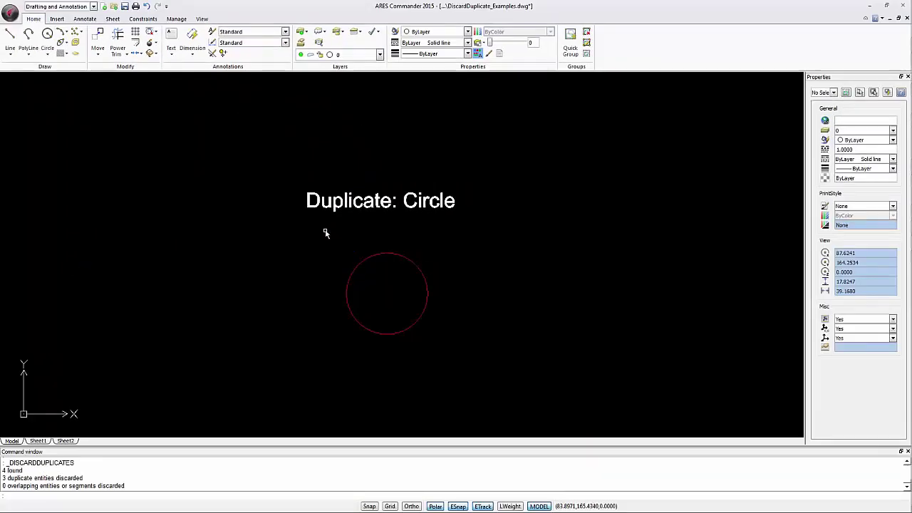
# Step: Select the remaining red circle, check its entity list in the properties, and delete it
pyautogui.moveTo(326, 233); pyautogui.dragTo(472, 363)
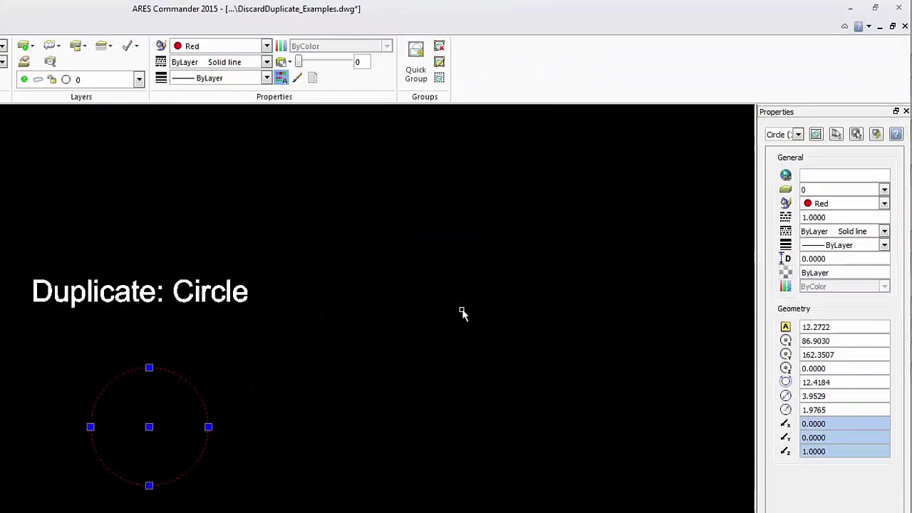
pyautogui.click(798, 136)
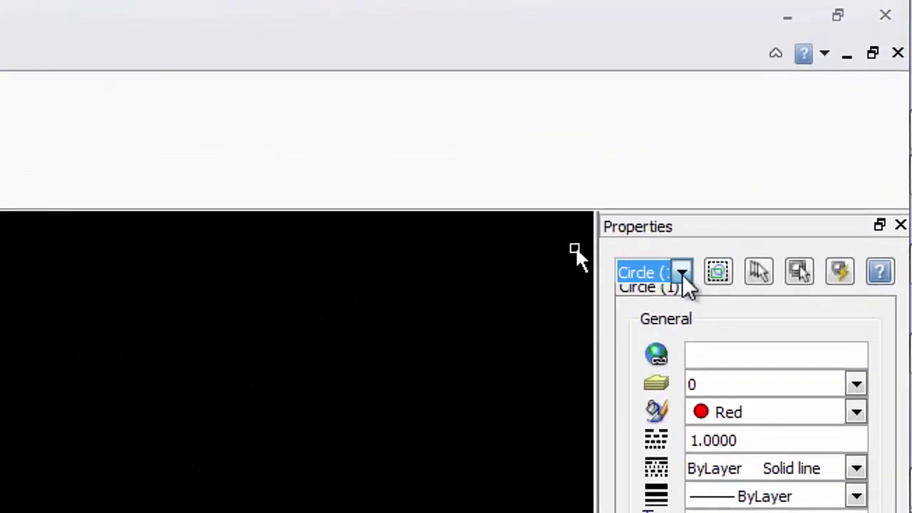
pyautogui.press('Delete')
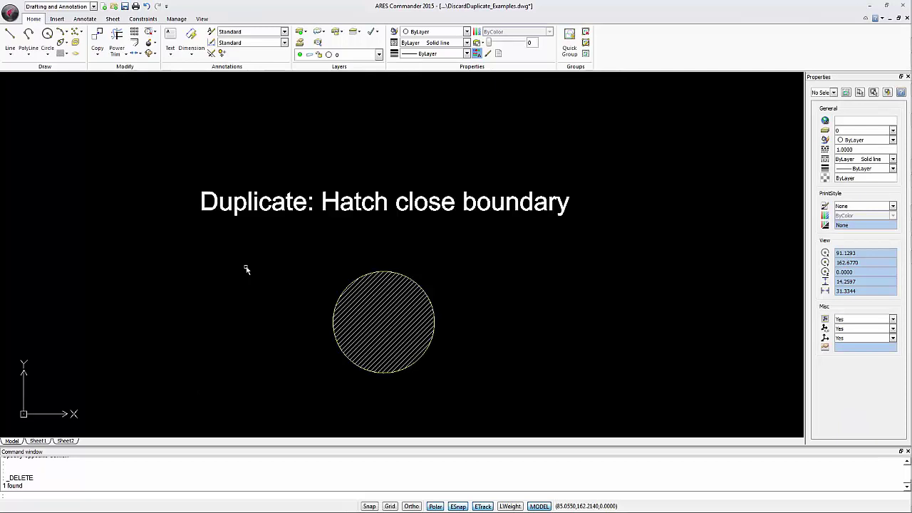
# Step: Check the hatched circle's entity types and discard its duplicates, ignoring LineColor in addition to Layer
pyautogui.moveTo(310, 257); pyautogui.dragTo(479, 398)
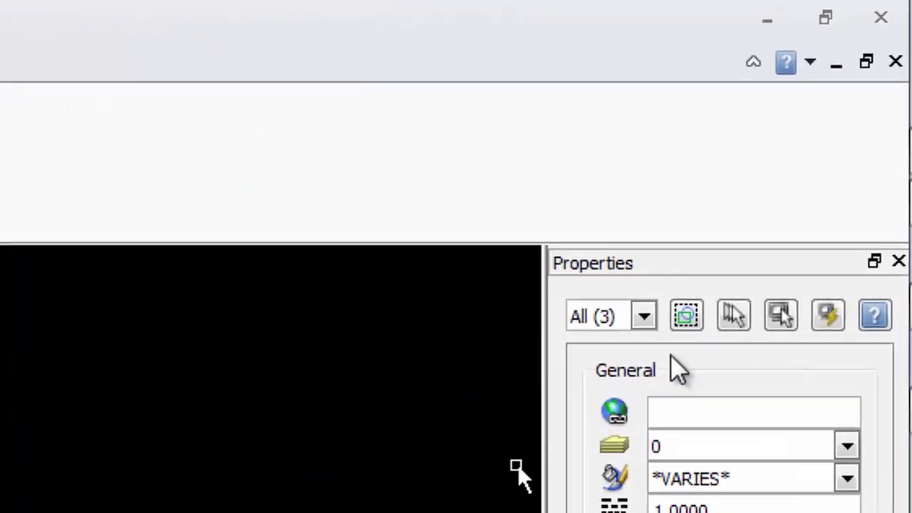
pyautogui.click(645, 318)
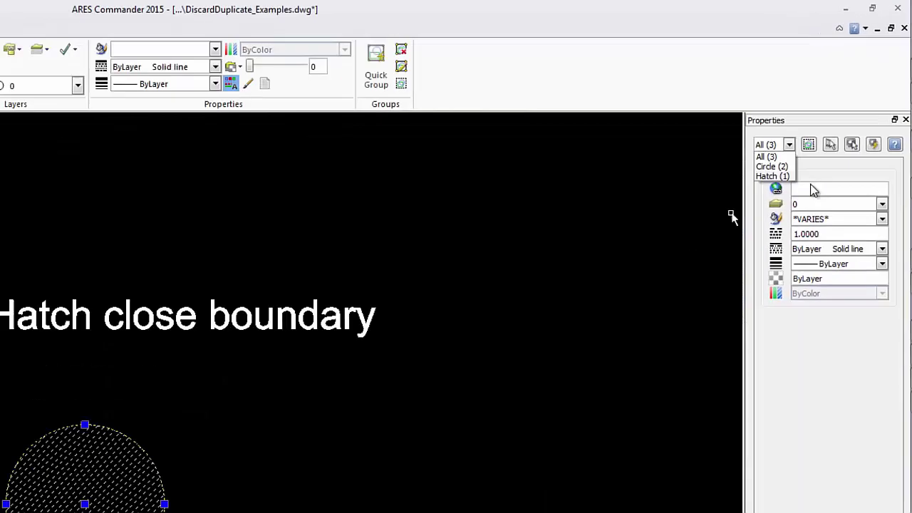
pyautogui.click(463, 295)
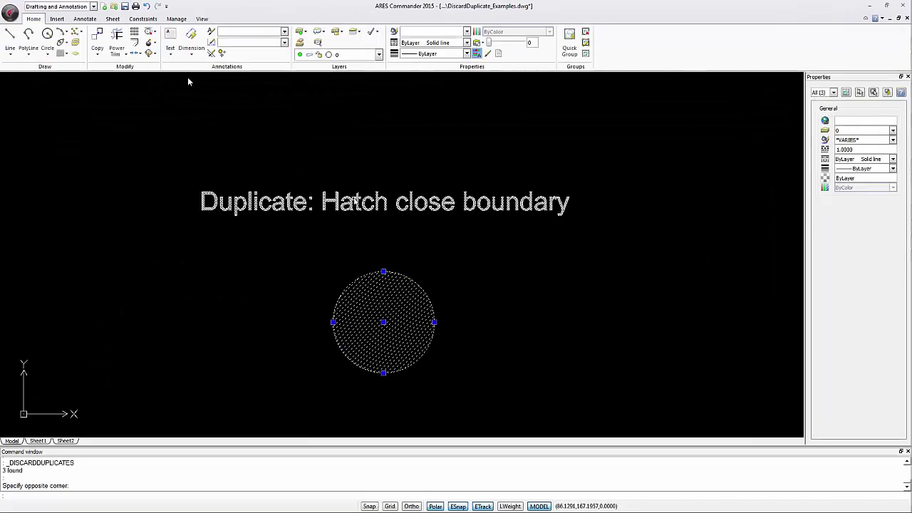
pyautogui.click(151, 34)
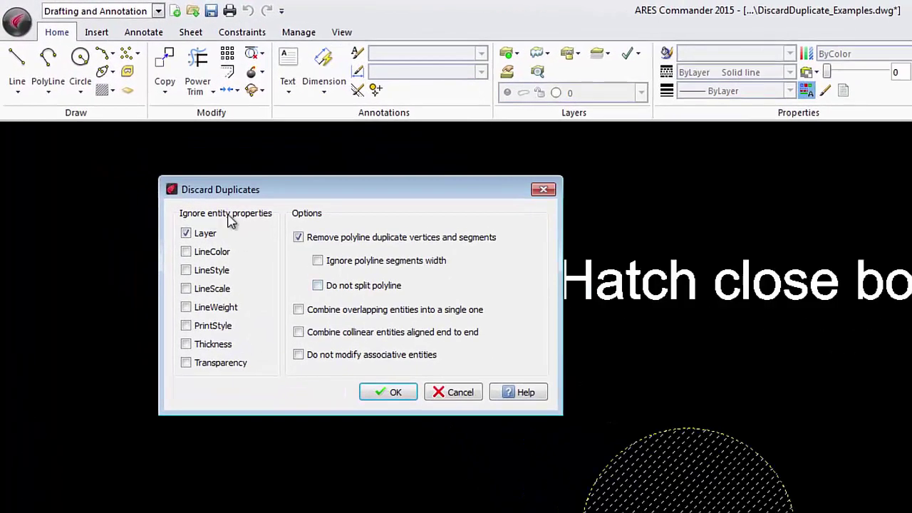
pyautogui.click(184, 253)
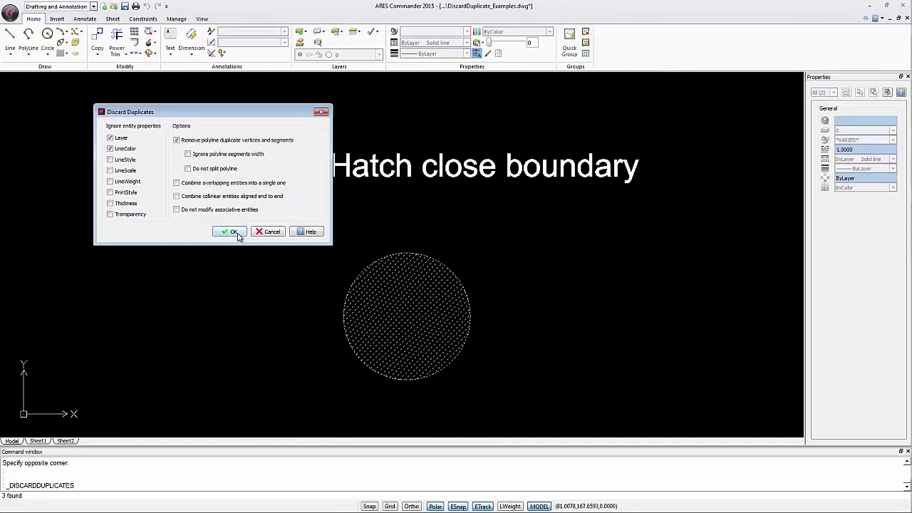
pyautogui.click(399, 394)
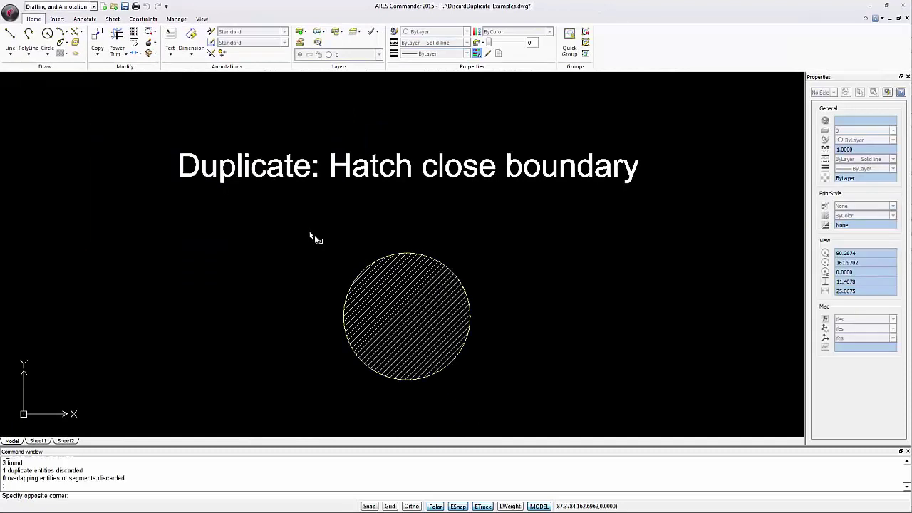
# Step: Select the hatched circle again and examine which entity types remain in it
pyautogui.click(499, 404)
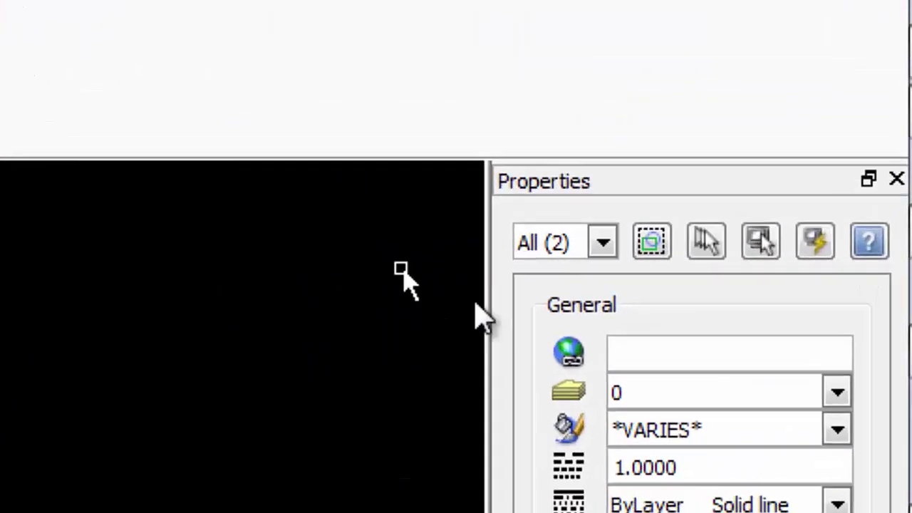
pyautogui.click(603, 243)
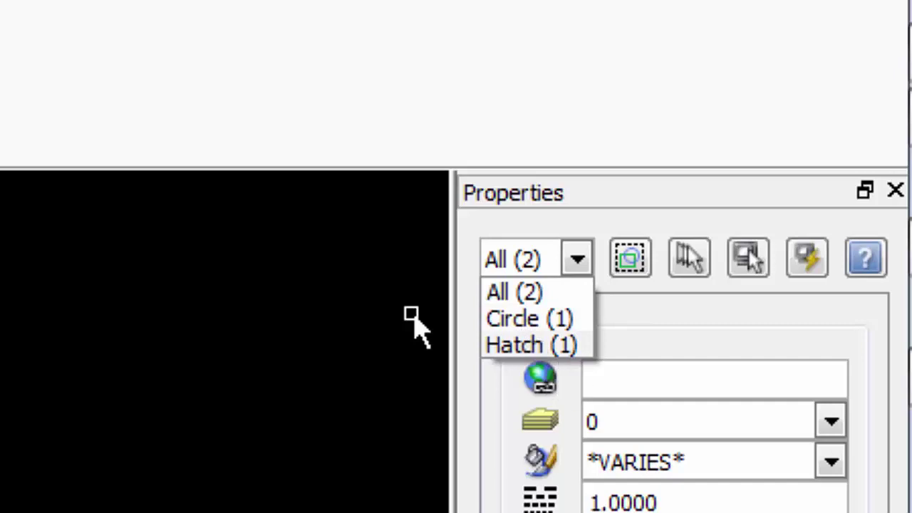
pyautogui.press('Escape')
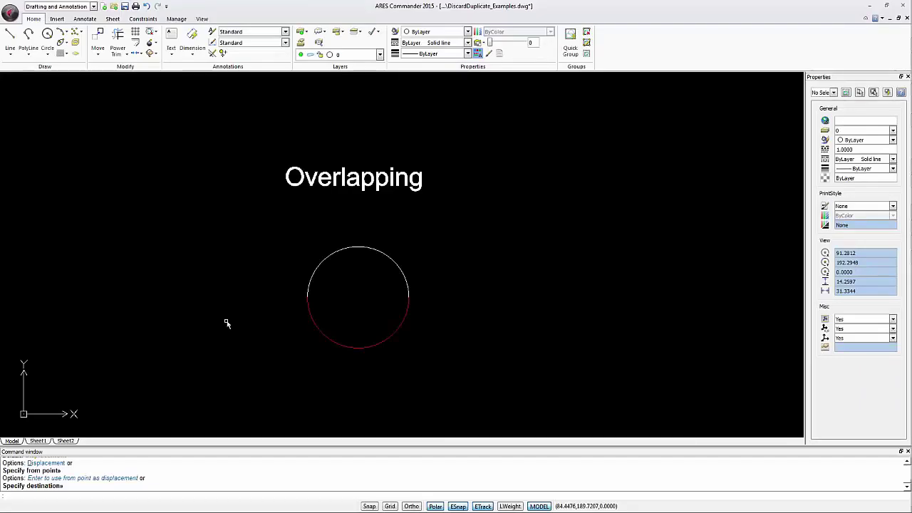
# Step: Discard the arc overlapping the red circle, combining overlapping entities into a single one and disabling removal of polyline duplicate vertices and segments
pyautogui.click(317, 321)
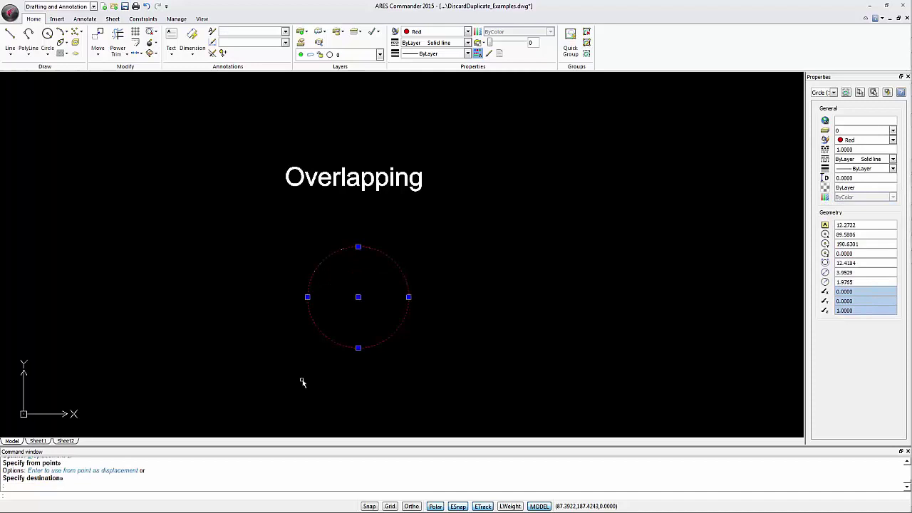
pyautogui.press('Escape')
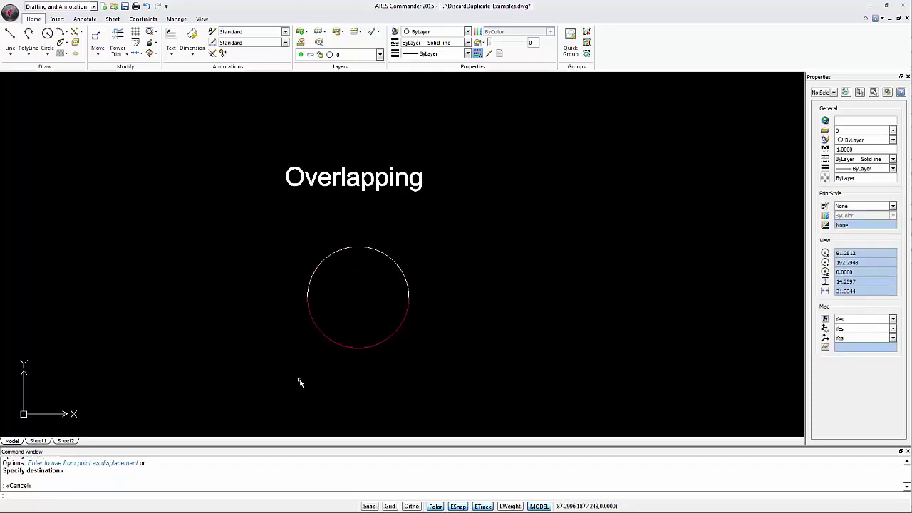
pyautogui.moveTo(297, 227); pyautogui.dragTo(453, 370)
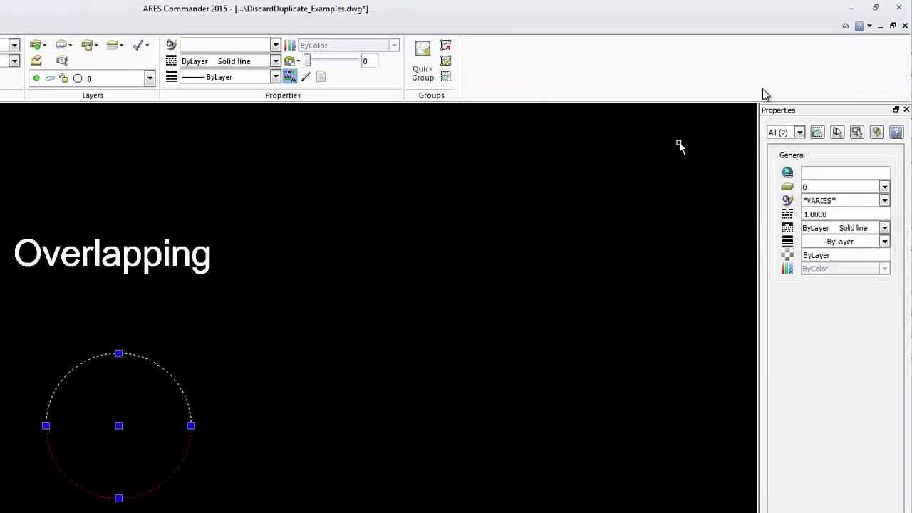
pyautogui.click(800, 133)
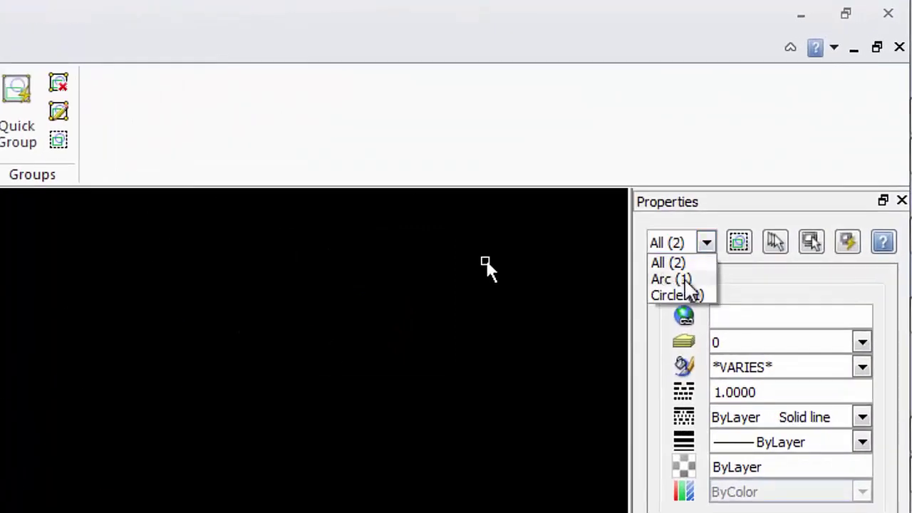
pyautogui.click(681, 313)
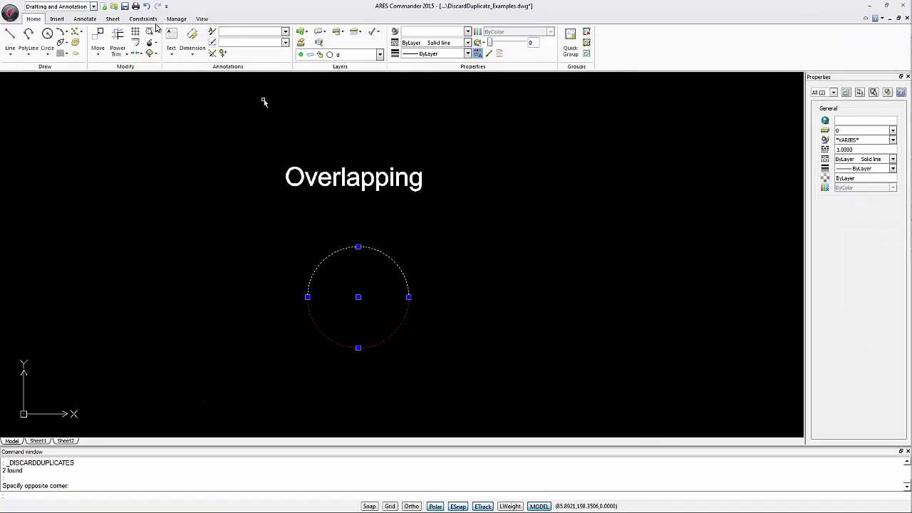
pyautogui.click(150, 33)
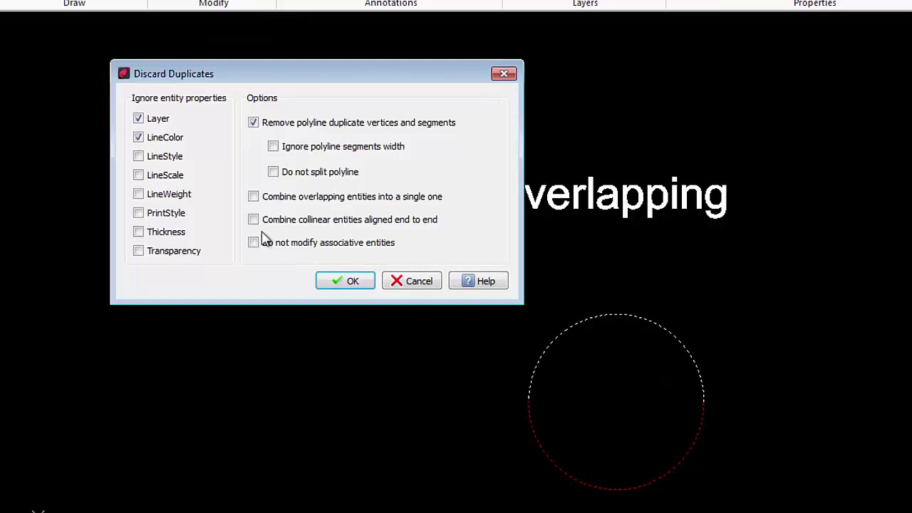
pyautogui.click(268, 200)
pyautogui.click(254, 124)
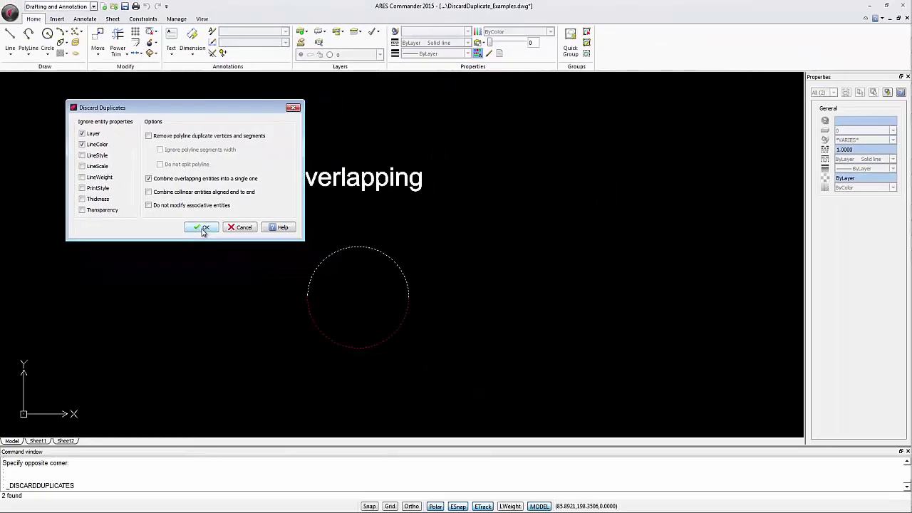
pyautogui.click(316, 271)
# Step: Window-select the circle under the Overlapping label and examine which entities remain
pyautogui.click(446, 265)
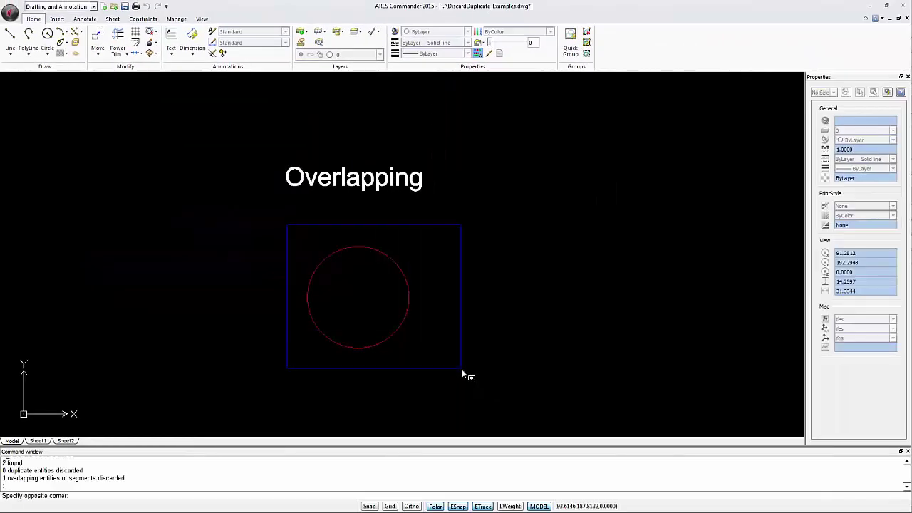
pyautogui.click(463, 374)
pyautogui.click(834, 93)
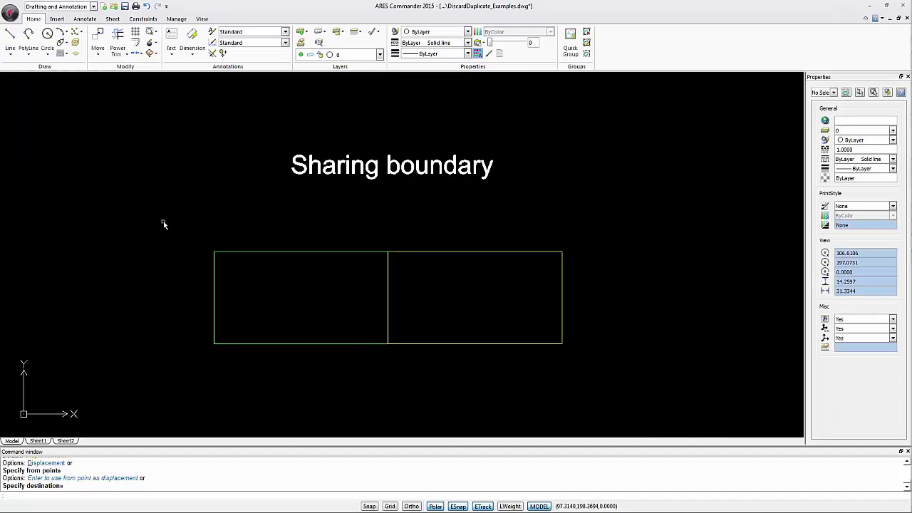
# Step: Examine the entity type of the two adjoining rectangles, and select the green and yellow polylines individually to see their boundaries
pyautogui.click(168, 223)
pyautogui.click(598, 391)
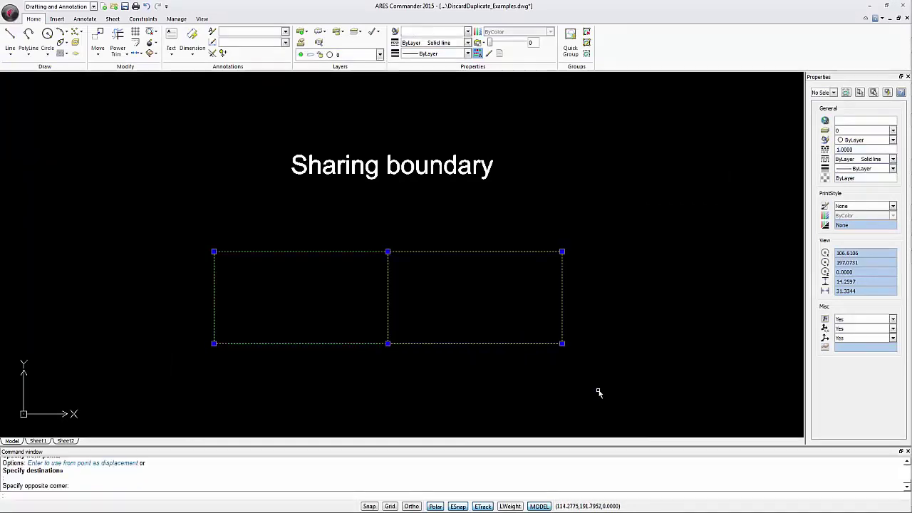
pyautogui.click(834, 96)
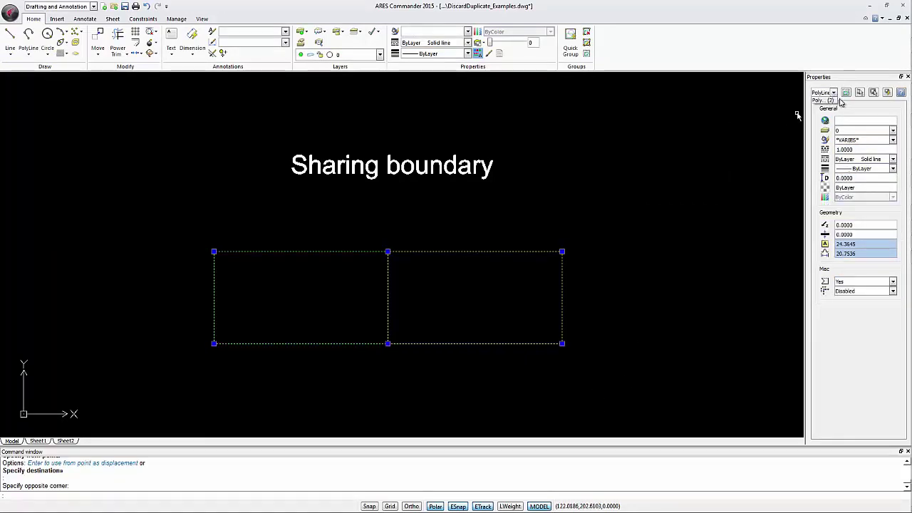
pyautogui.press('Escape')
pyautogui.press('Escape')
pyautogui.click(357, 252)
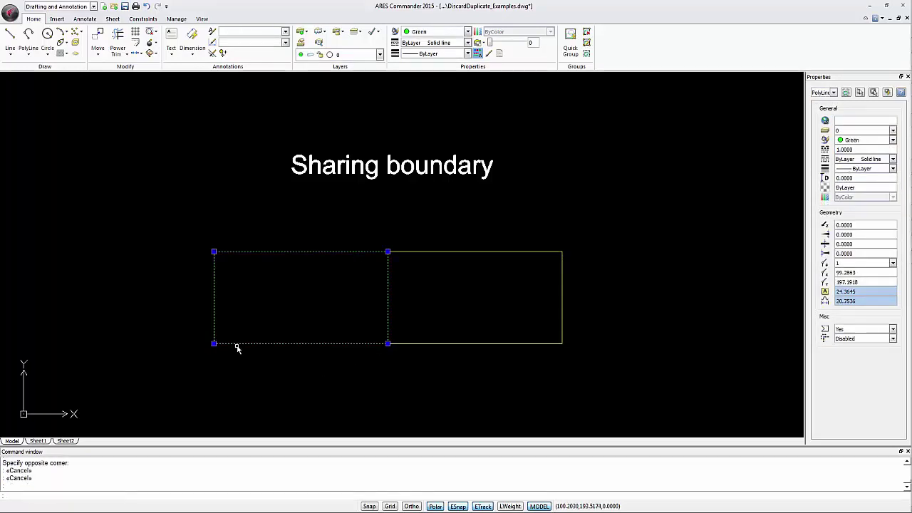
pyautogui.press('Escape')
pyautogui.click(462, 253)
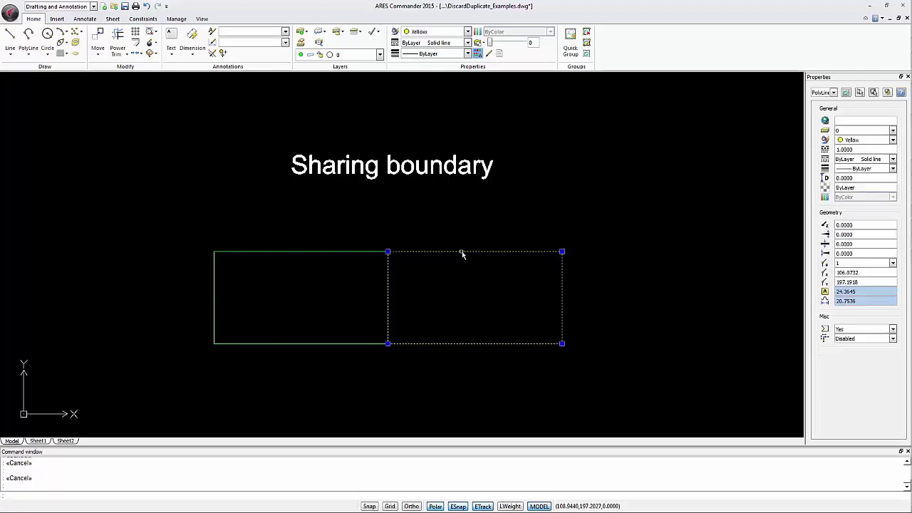
pyautogui.press('Escape')
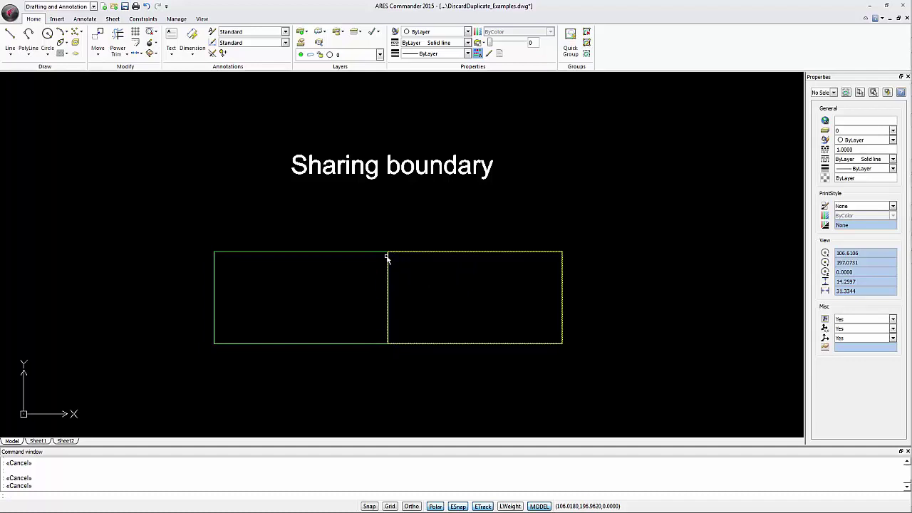
# Step: Discard the duplicate shared boundary of the two rectangles, with removal of polyline duplicate vertices and segments enabled
pyautogui.click(200, 238)
pyautogui.click(640, 382)
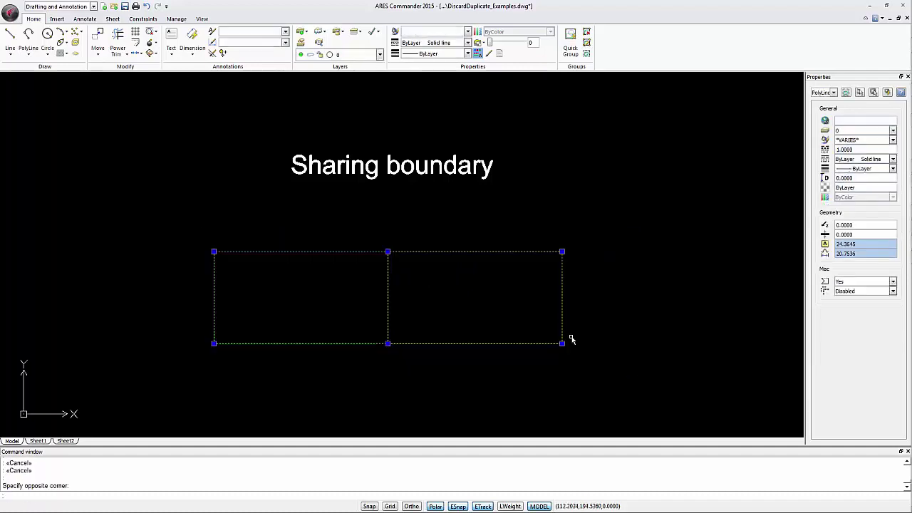
pyautogui.click(150, 32)
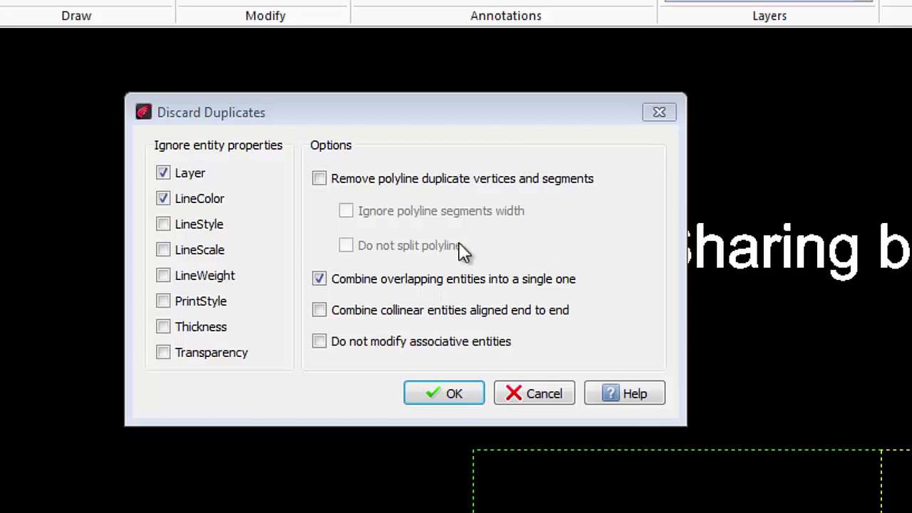
pyautogui.click(320, 179)
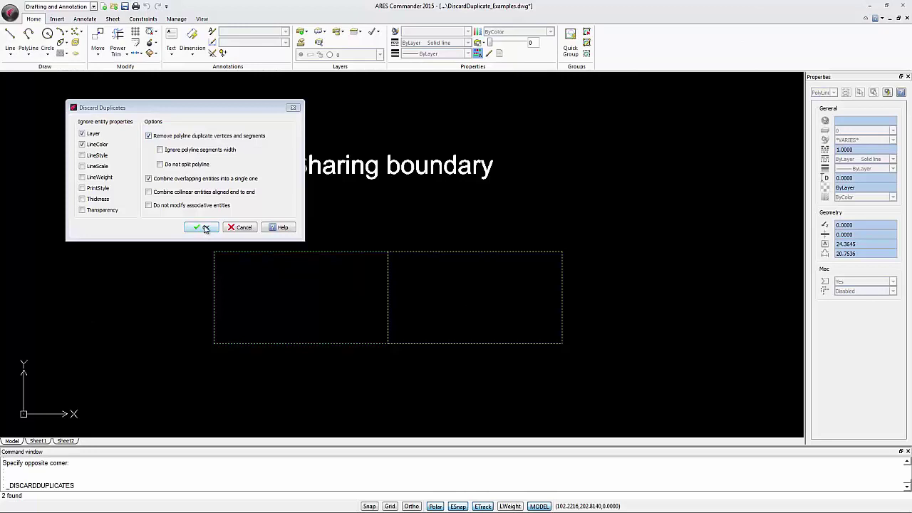
pyautogui.click(206, 227)
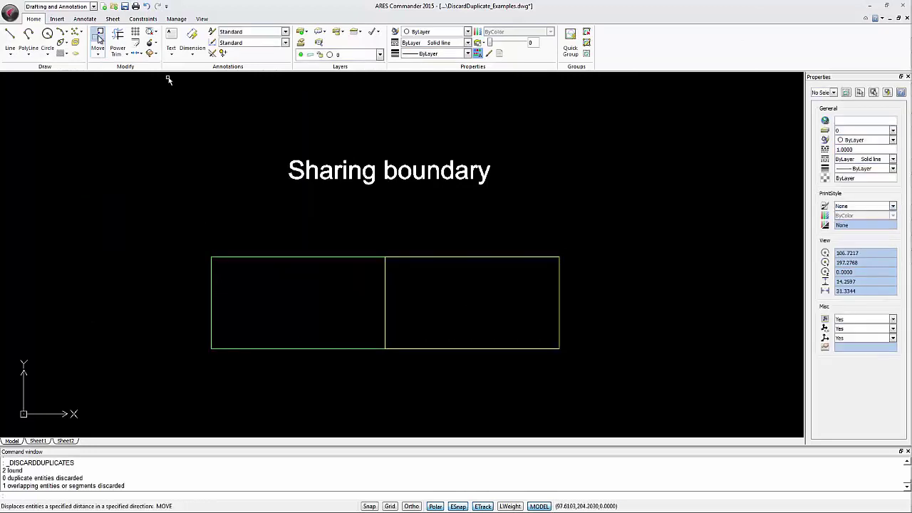
# Step: Move the yellow rectangle away from the green one, starting from a base point inside it, to expose the shared boundary
pyautogui.click(98, 39)
pyautogui.click(420, 261)
pyautogui.press('Return')
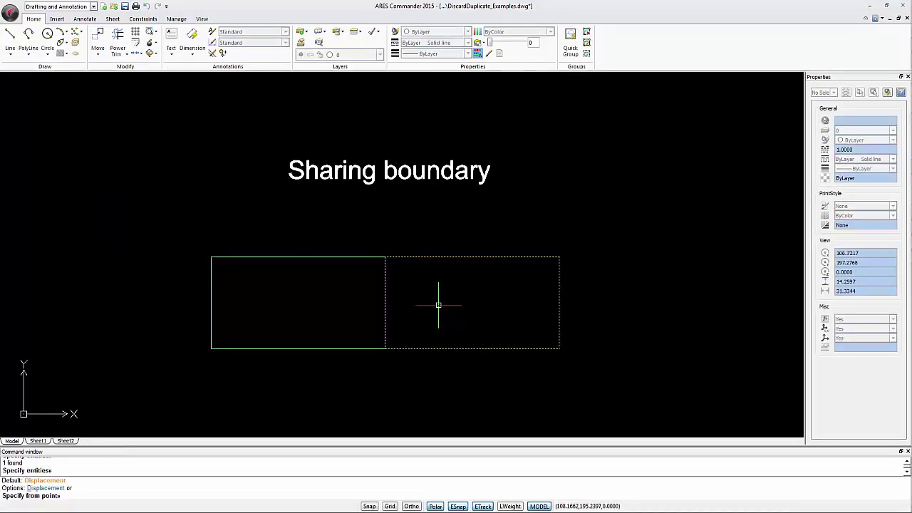
pyautogui.click(447, 309)
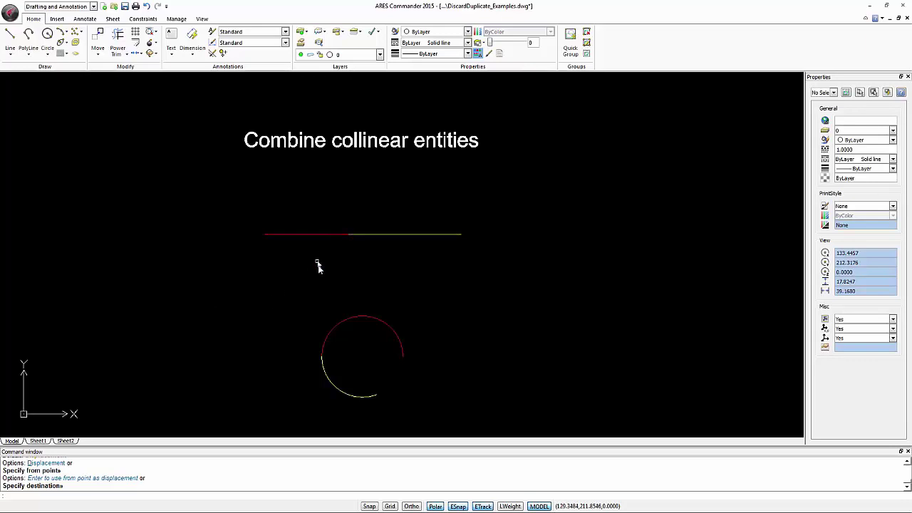
# Step: Merge the collinear red and yellow lines with Discard Duplicates, combining collinear entities aligned end to end and ignoring layer and line color
pyautogui.click(241, 204)
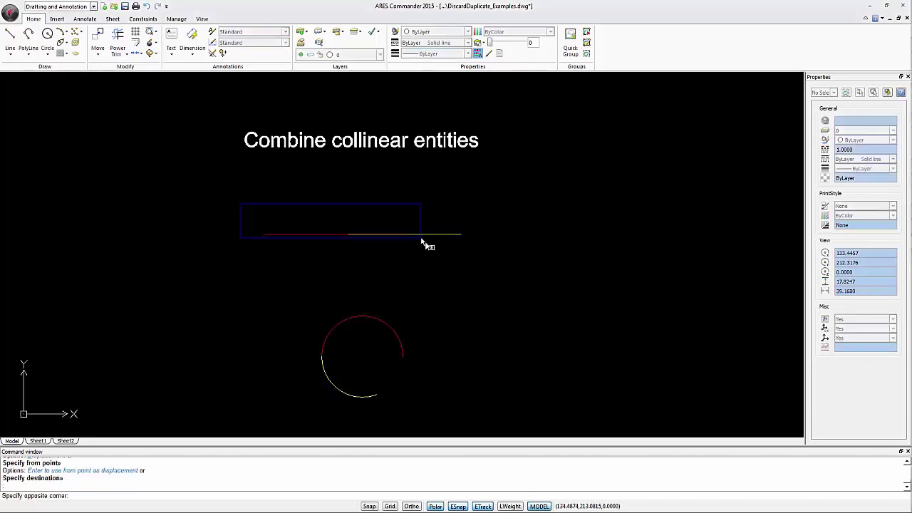
pyautogui.click(506, 277)
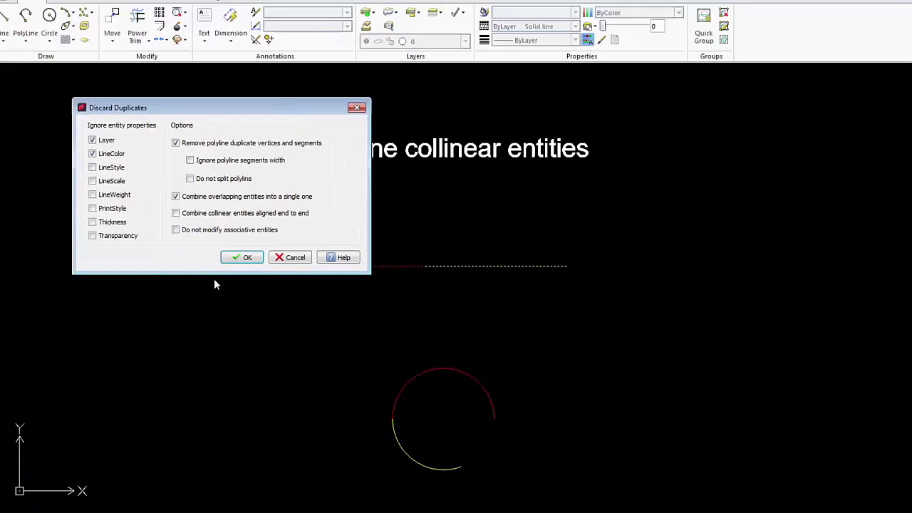
pyautogui.click(284, 171)
# Step: Merge the red and yellow arcs with Discard Duplicates, using only the combining of collinear entities aligned end to end
pyautogui.click(284, 267)
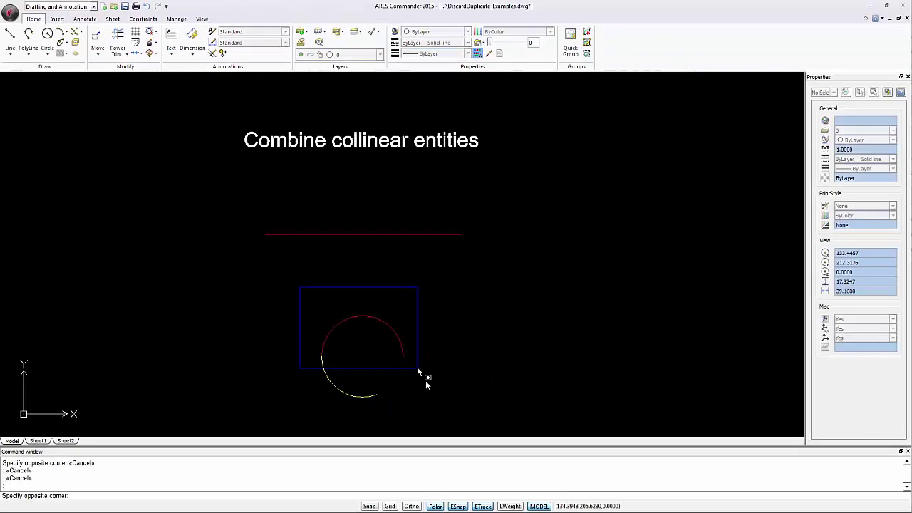
pyautogui.click(565, 512)
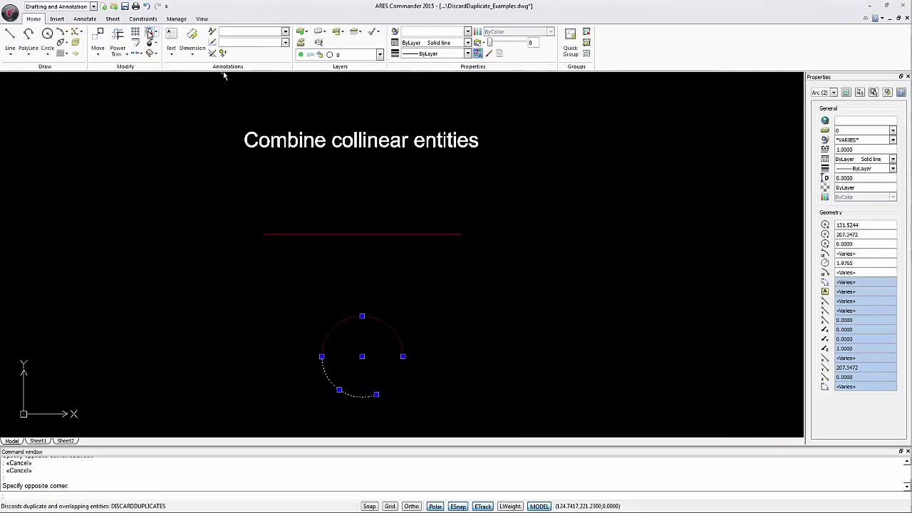
pyautogui.click(150, 33)
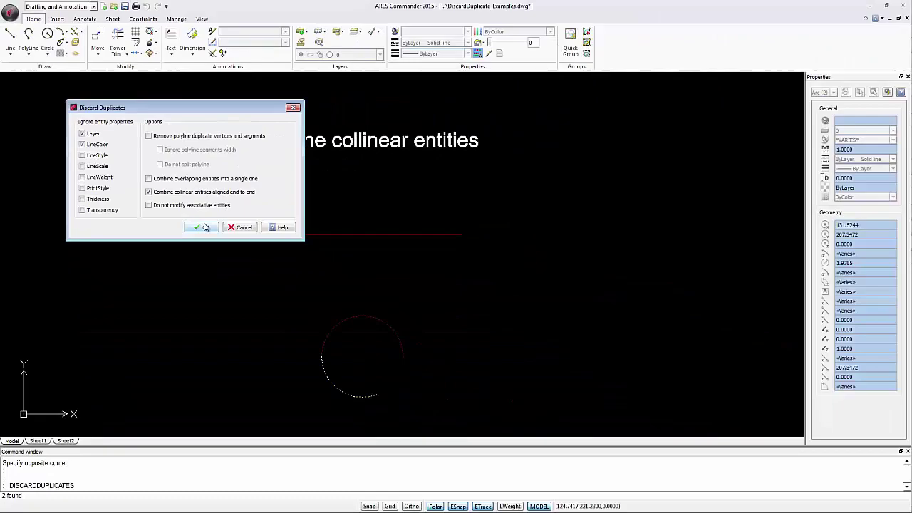
pyautogui.press('Return')
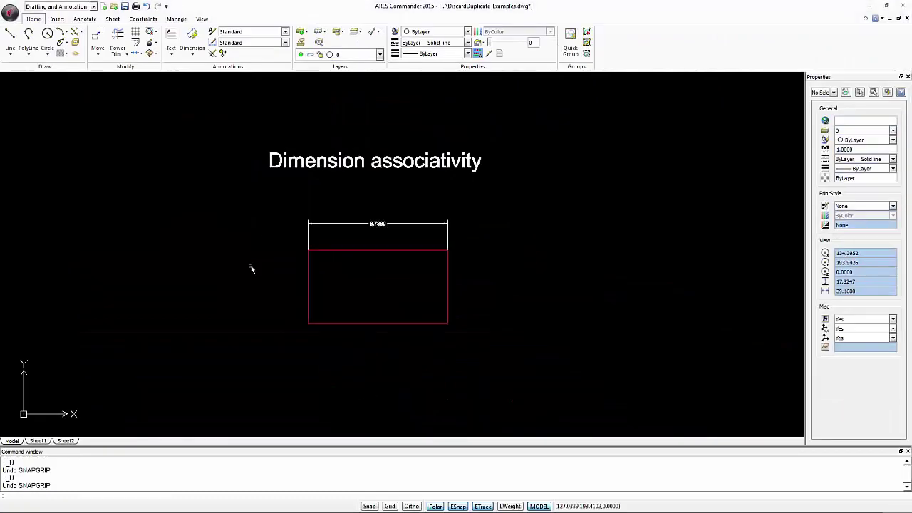
# Step: Window-select the rectangle under the Dimension associativity label, examine which entity types it contains, and clear the selection
pyautogui.click(286, 234)
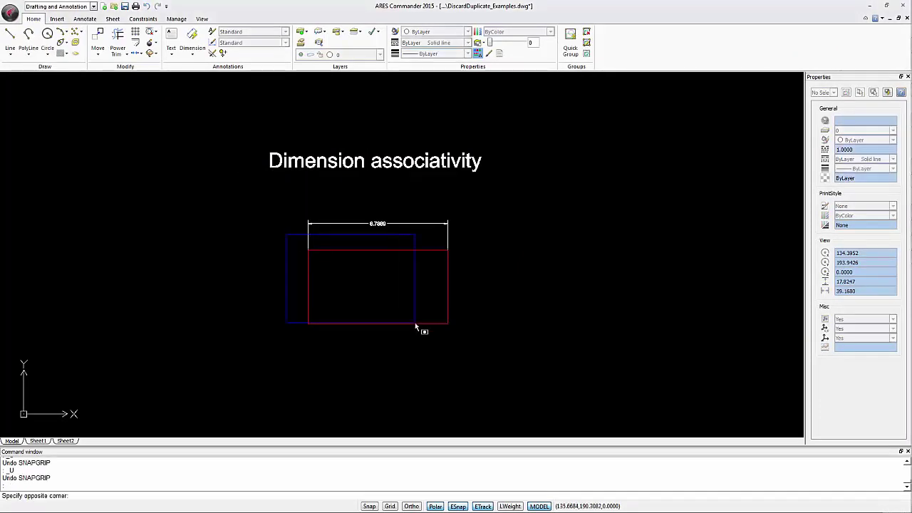
pyautogui.click(502, 355)
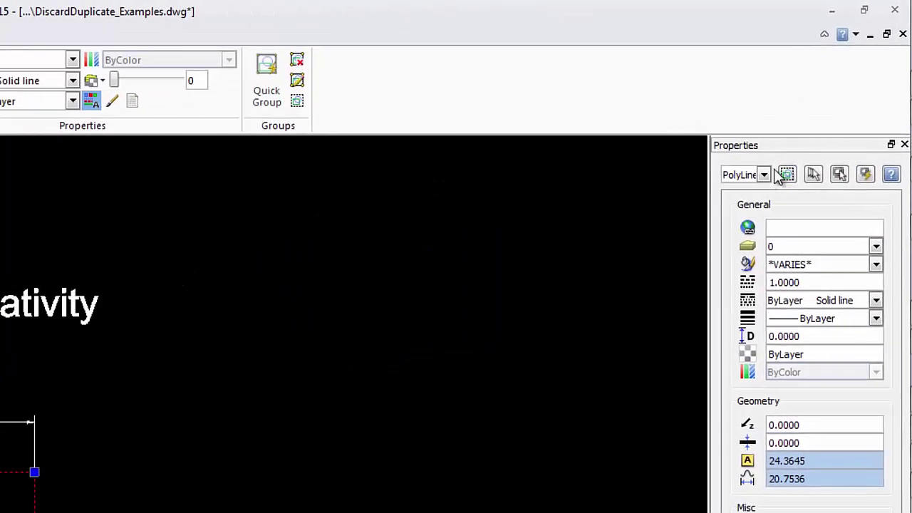
pyautogui.click(834, 92)
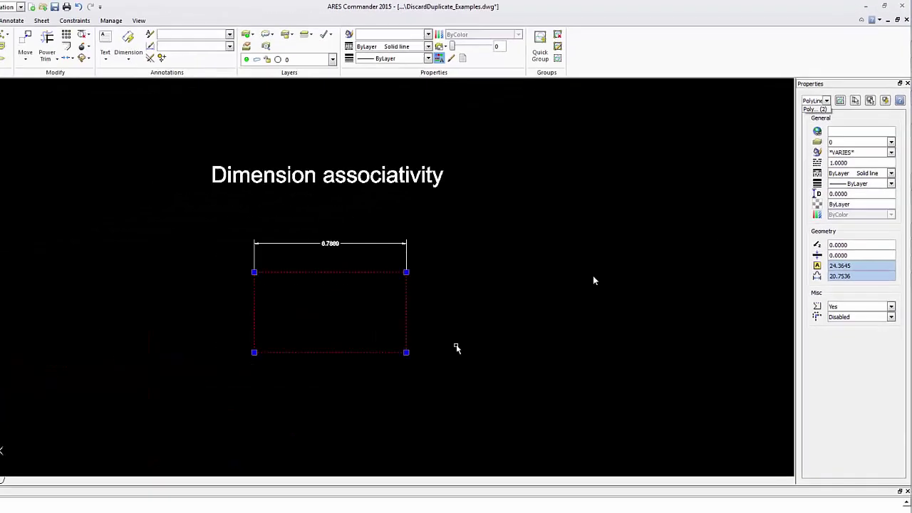
pyautogui.press('Escape')
pyautogui.press('Escape')
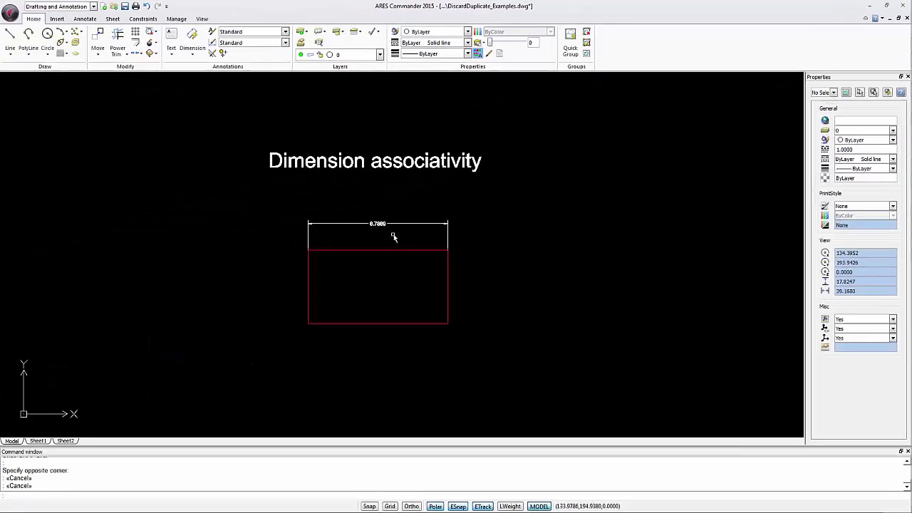
# Step: Stretch the red rectangle's upper-right corner outward to test whether the dimension is associated with it
pyautogui.click(434, 251)
pyautogui.click(447, 251)
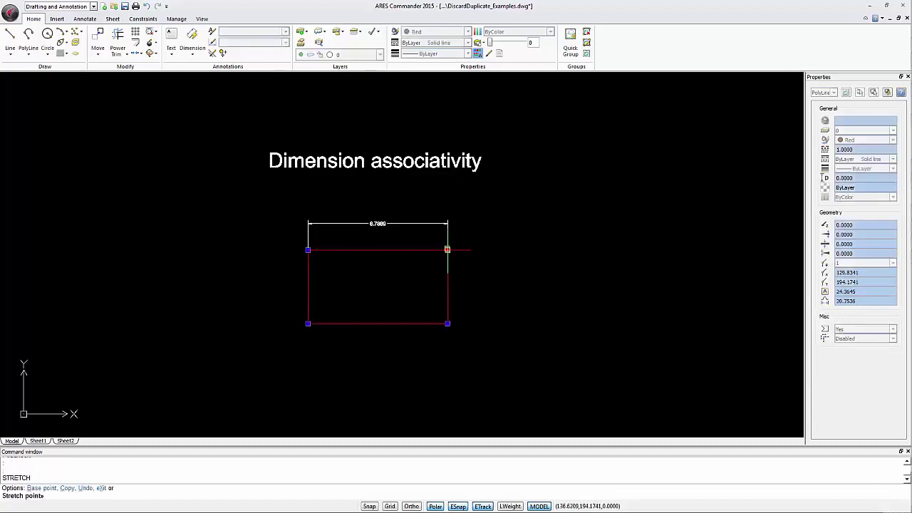
pyautogui.click(603, 239)
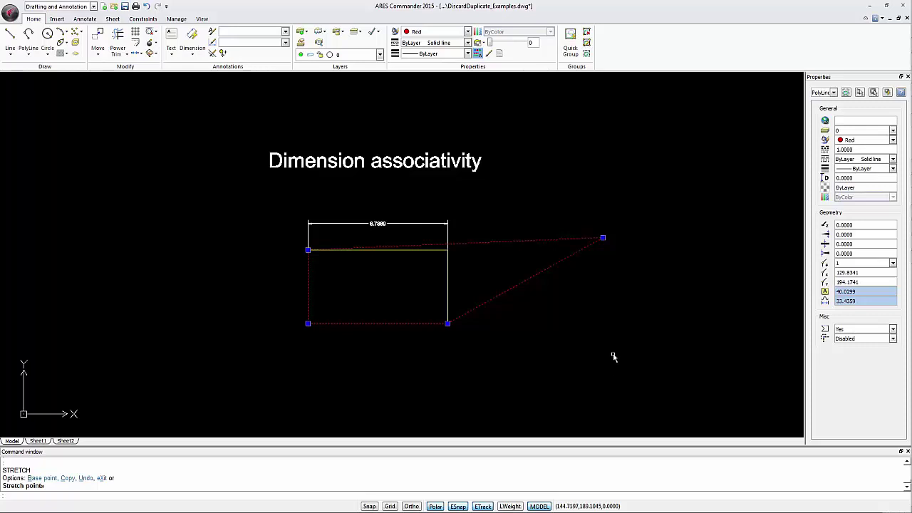
# Step: Stretch the yellow rectangle's upper-right corner until the dimension reads about 9.26, and undo both corner stretches
pyautogui.click(448, 264)
pyautogui.click(447, 250)
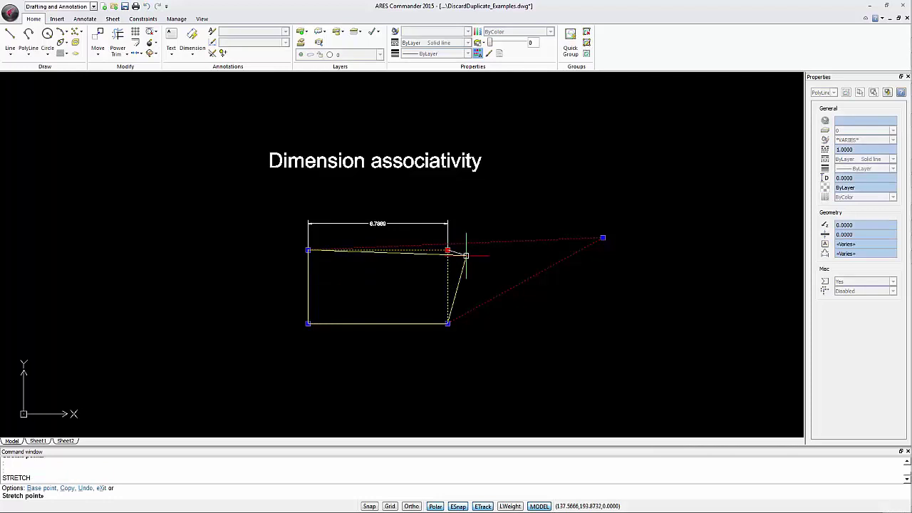
pyautogui.click(498, 264)
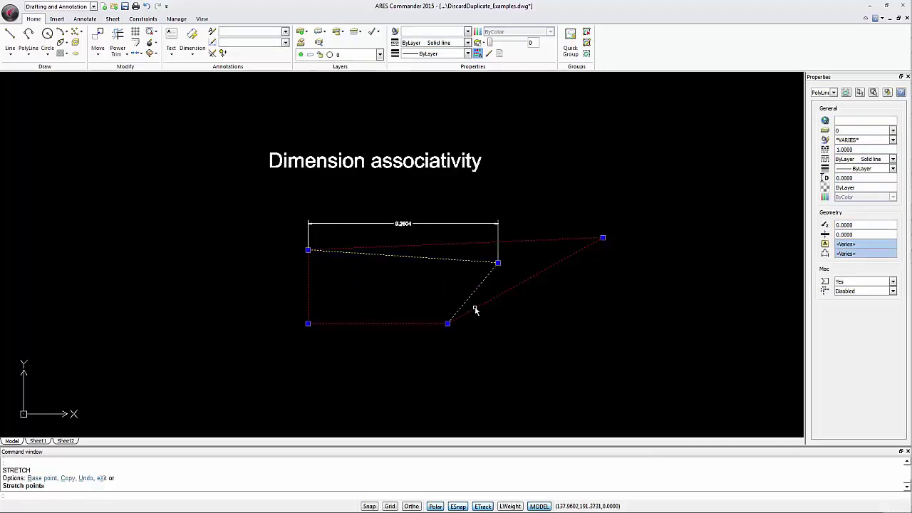
pyautogui.hotkey('ctrl', 'z')
pyautogui.hotkey('ctrl', 'z')
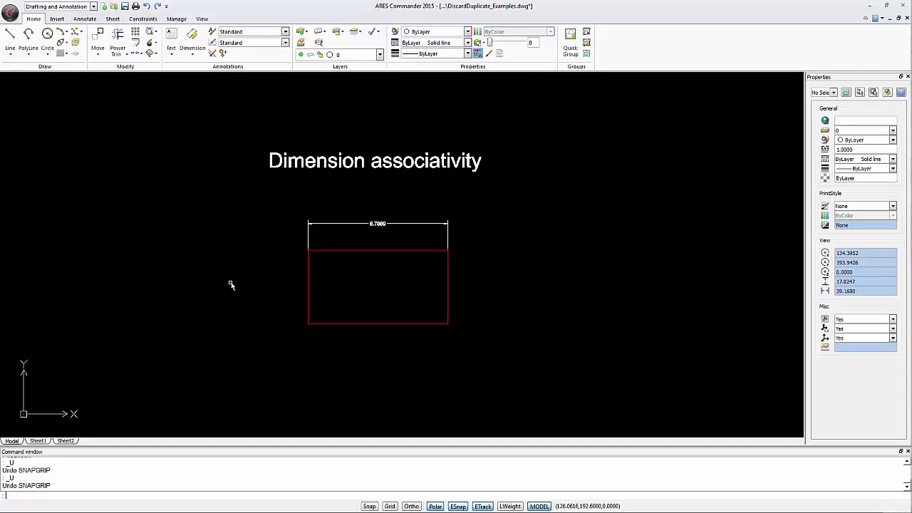
# Step: Discard the duplicate rectangle with the dimension included in the selection, ignoring layer and line color
pyautogui.moveTo(244, 193); pyautogui.dragTo(611, 362)
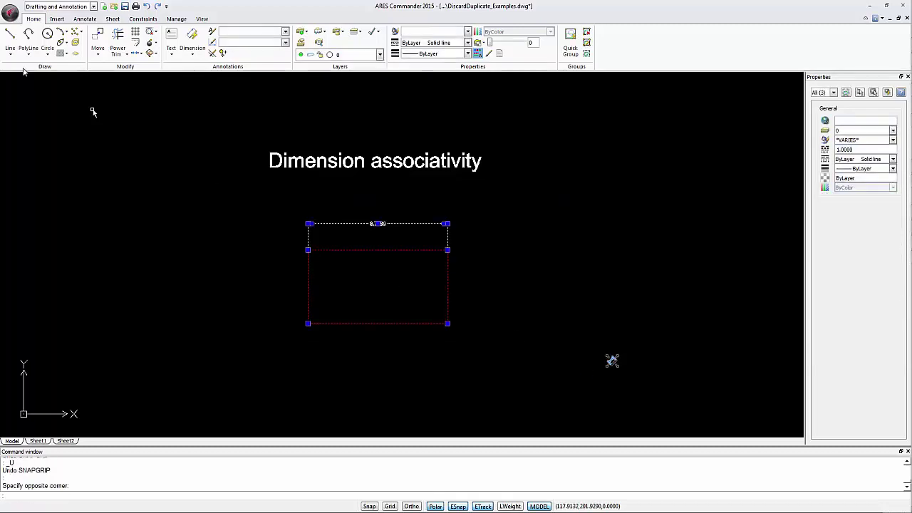
pyautogui.click(151, 35)
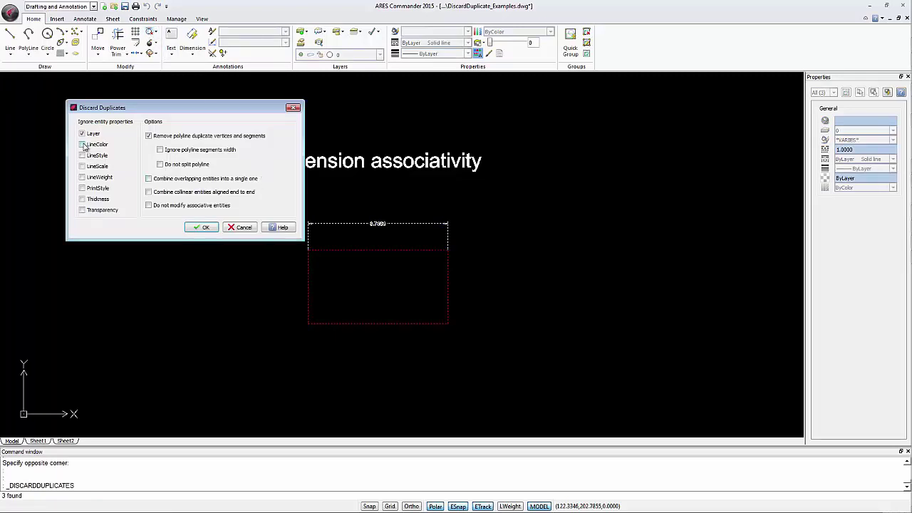
pyautogui.click(83, 145)
pyautogui.click(202, 228)
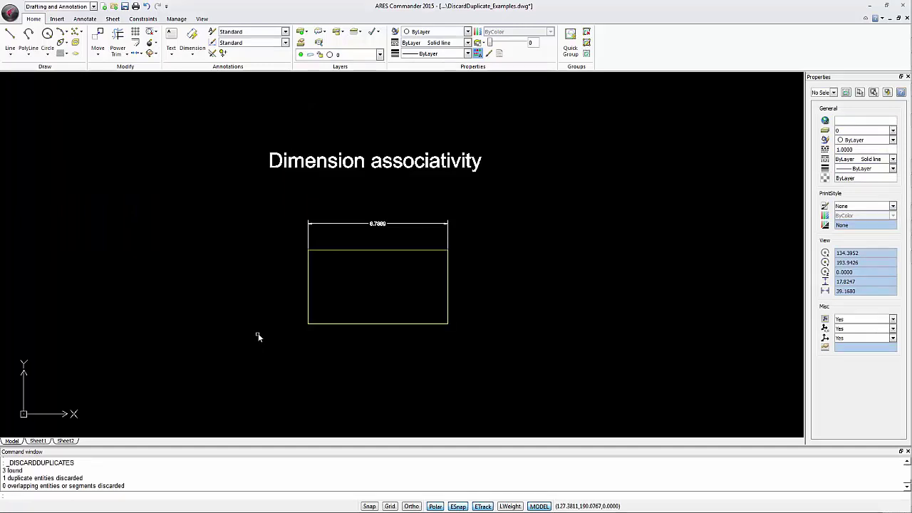
# Step: Stretch the remaining yellow rectangle's upper-right corner horizontally outward, making its top edge about 10.42 units long
pyautogui.click(356, 250)
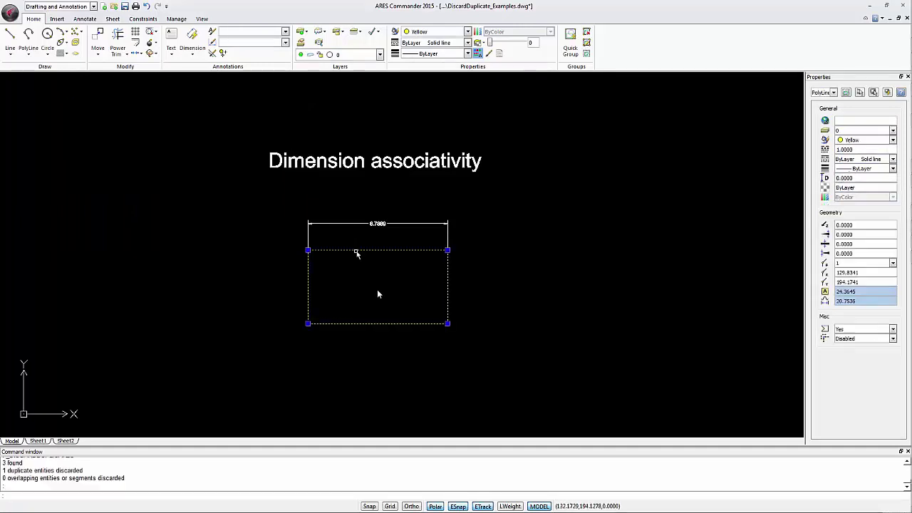
pyautogui.click(447, 250)
pyautogui.click(522, 251)
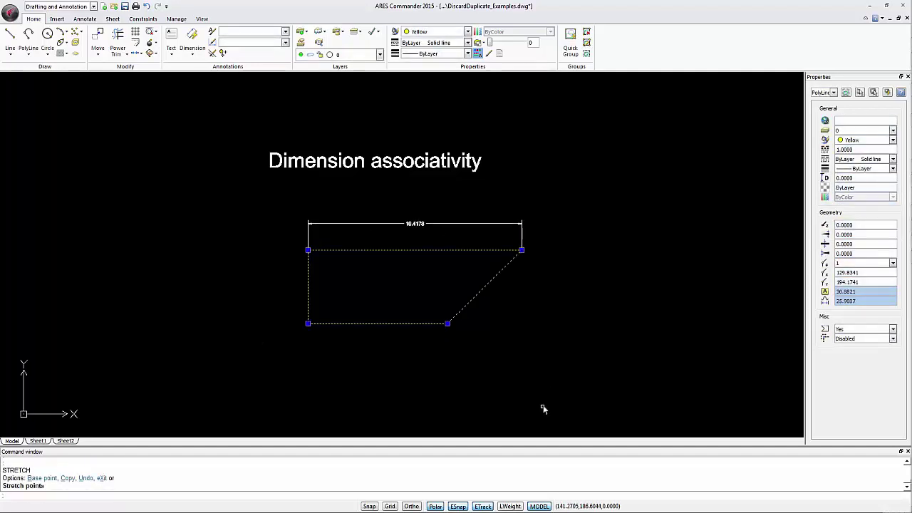